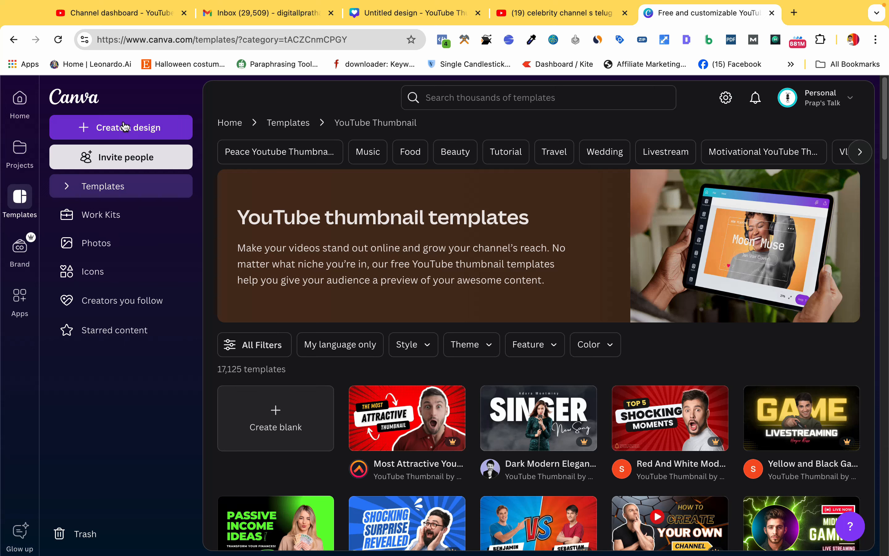
Browse the formats for creating a new design, including the social media ones, and close the dialog.
left_click(464, 97)
left_click(129, 125)
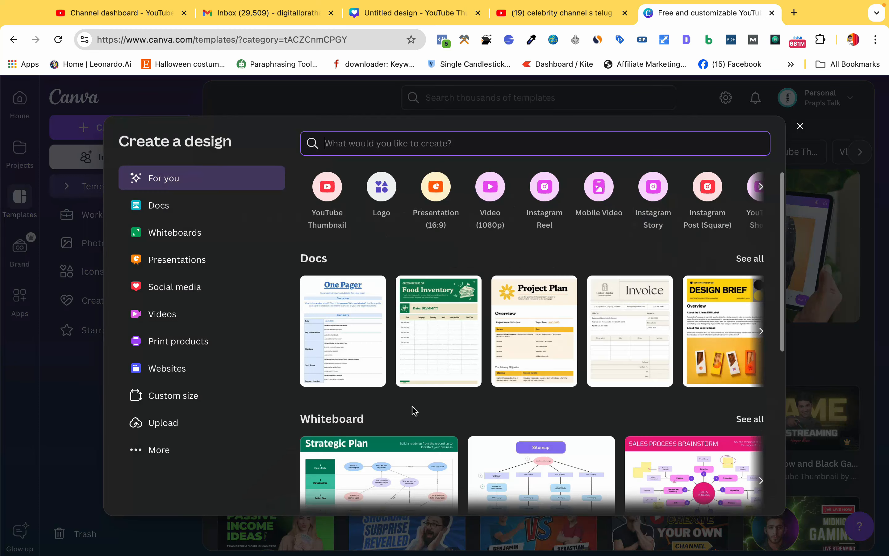
scroll(412, 400, "down", 8)
left_click(177, 287)
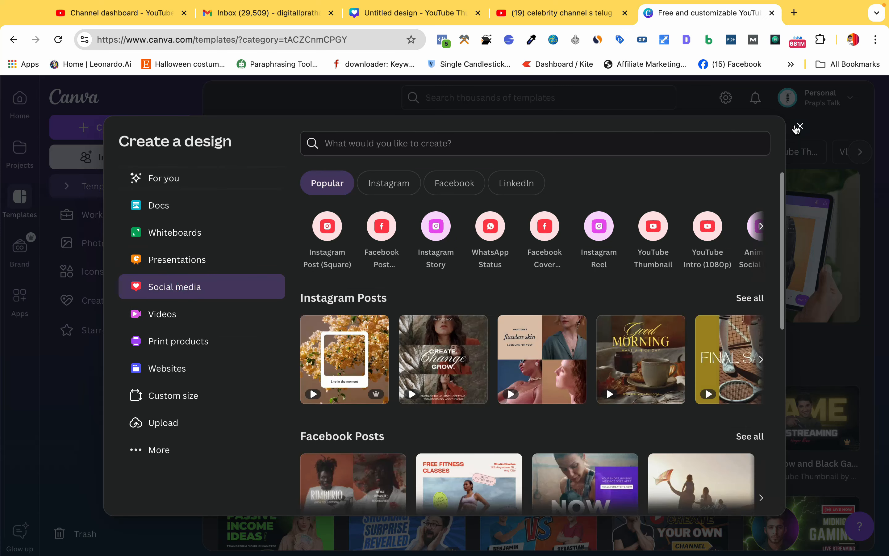
left_click(799, 128)
Switch to the untitled YouTube Thumbnail design and add a heading reading "CHICKEN BIRYANI RECIPE".
left_click(442, 15)
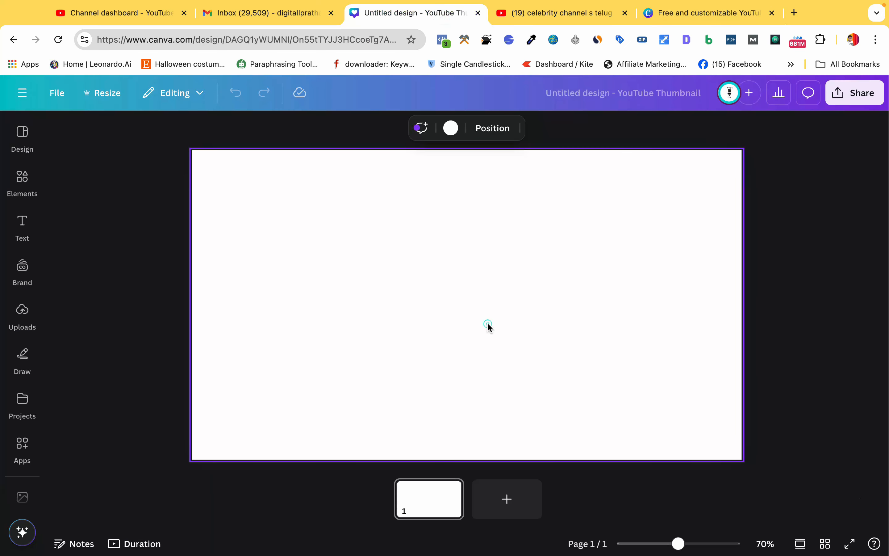
left_click(14, 197)
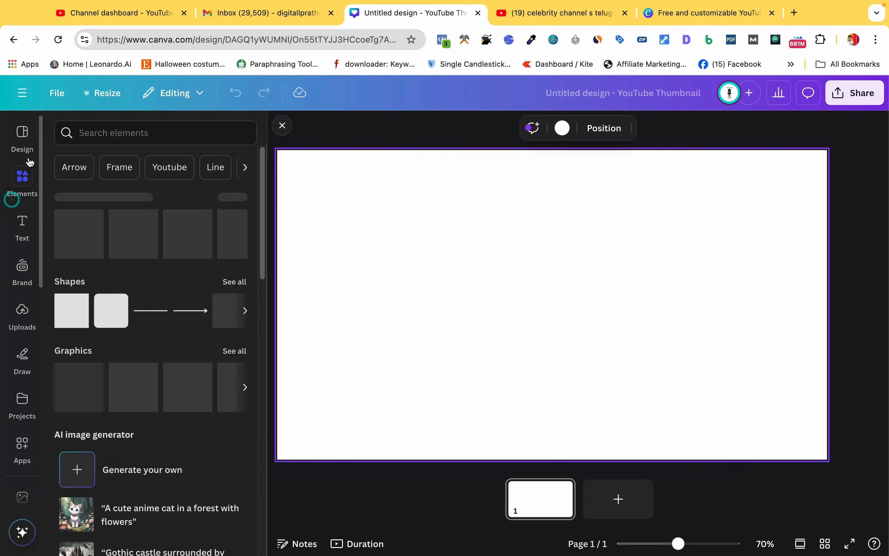
left_click(20, 235)
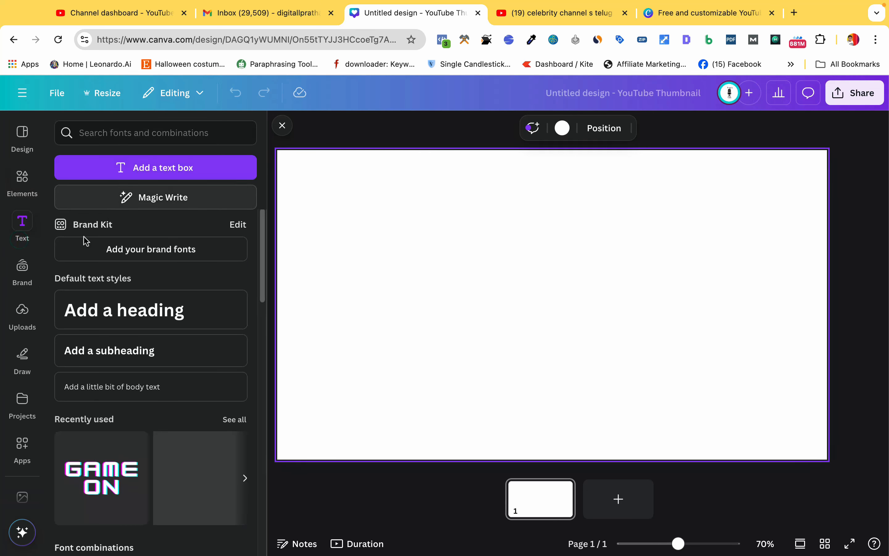
left_click(132, 315)
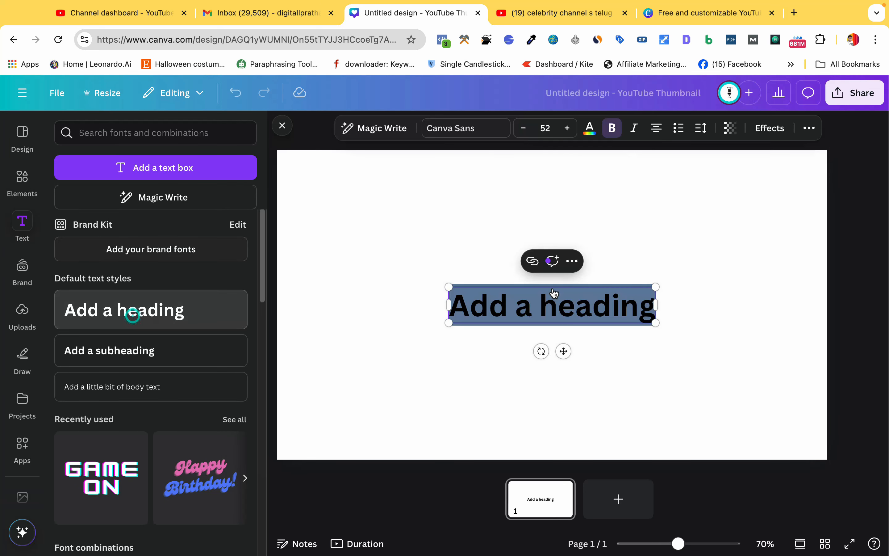
type("C")
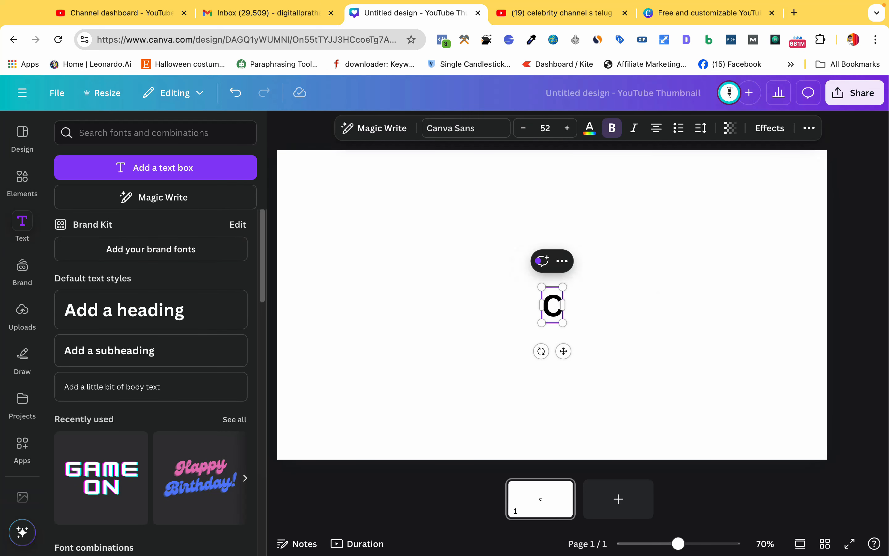
type("HICKEN BIRYANI RECIPE")
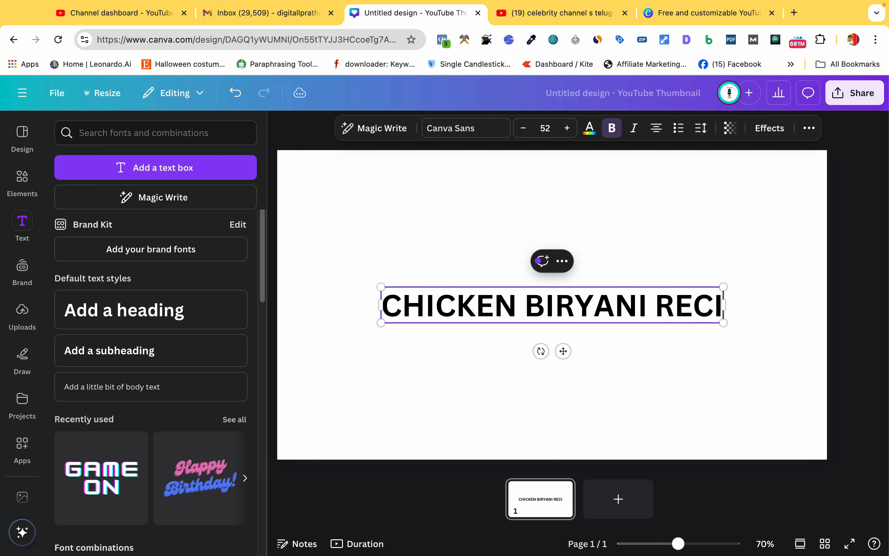
Move the heading lower on the page and colour all of its text turquoise blue.
left_click(605, 354)
left_click_drag(609, 312, 611, 385)
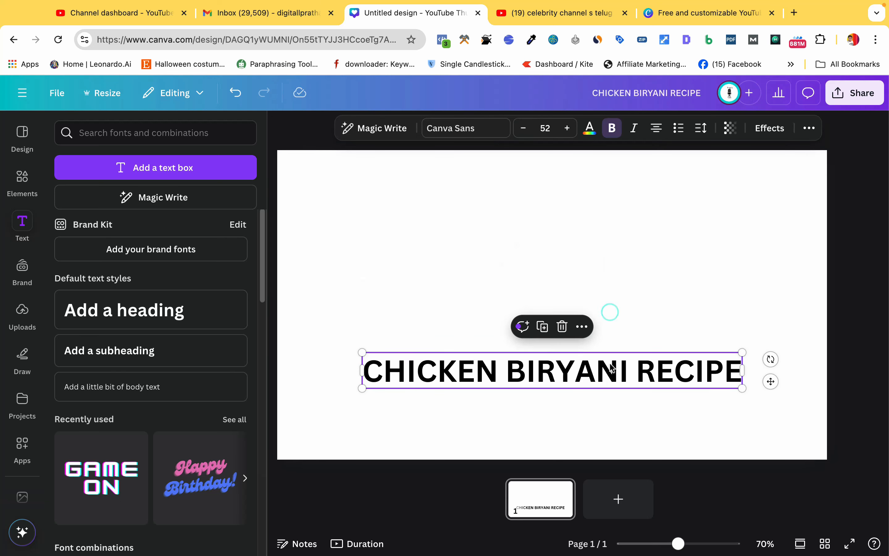
double_click(566, 370)
key("ctrl+a")
left_click(589, 128)
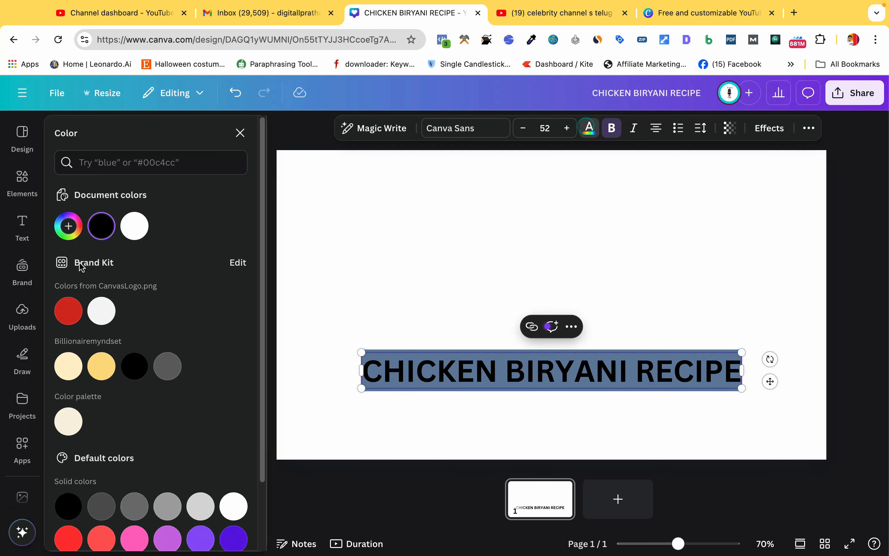
scroll(132, 503, "down", 3)
left_click(105, 494)
Break the heading into three left-aligned lines: CHICKEN, BIRYANI and RECIPE.
left_click(512, 377)
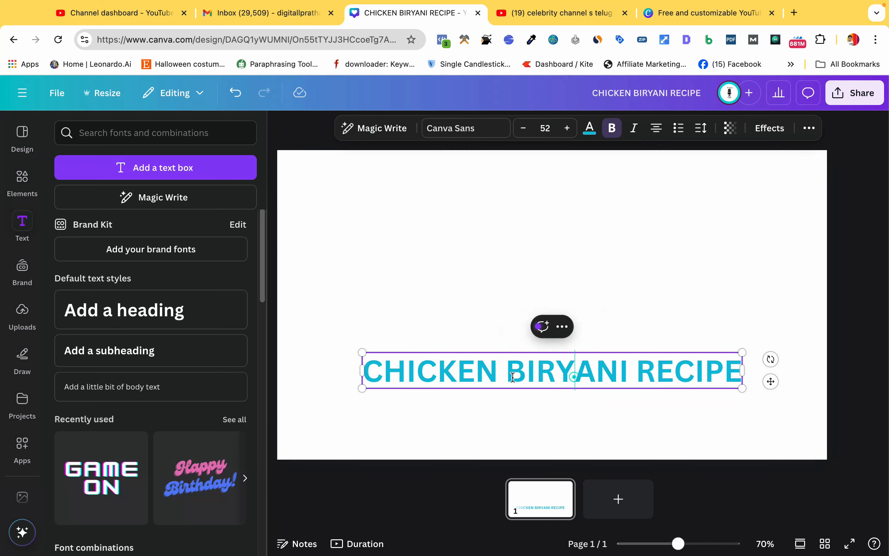
key("Return")
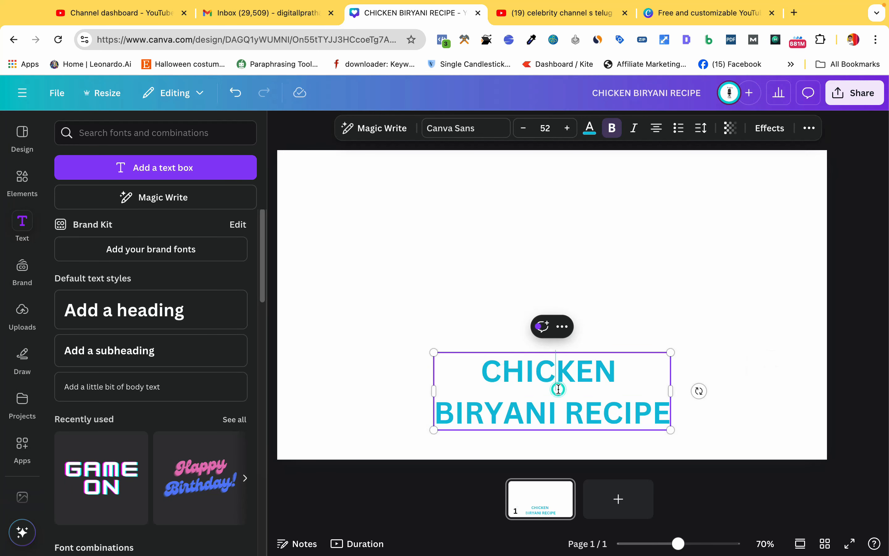
key("super+a")
key("super+shift+l")
left_click(568, 413)
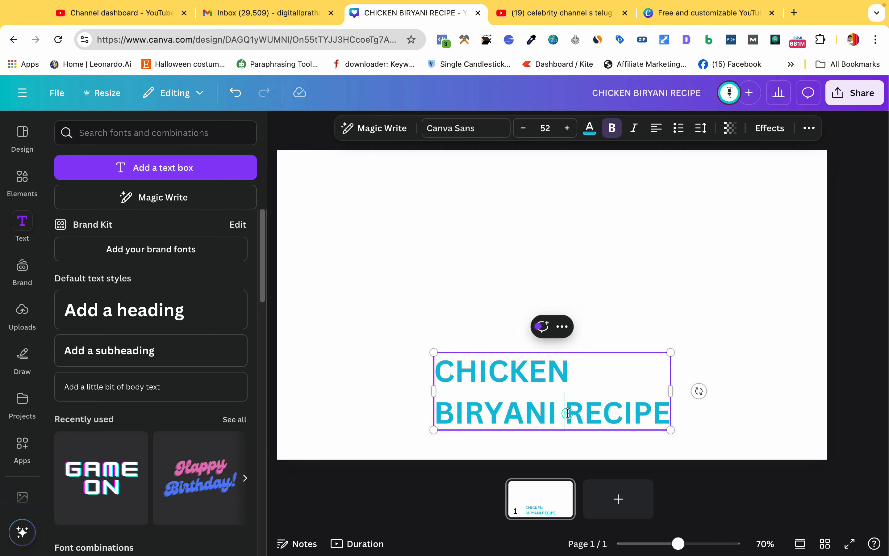
key("BackSpace")
key("Return")
left_click_drag(578, 412, 680, 413)
Move the heading to the left half of the thumbnail and enlarge it to font size 64.7.
left_click(495, 312)
left_click_drag(495, 402, 365, 272)
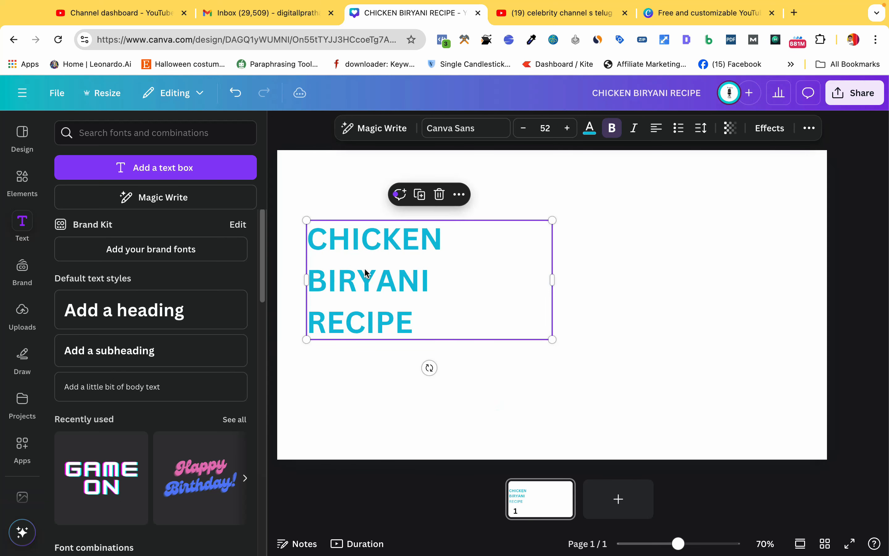
left_click_drag(558, 341, 617, 372)
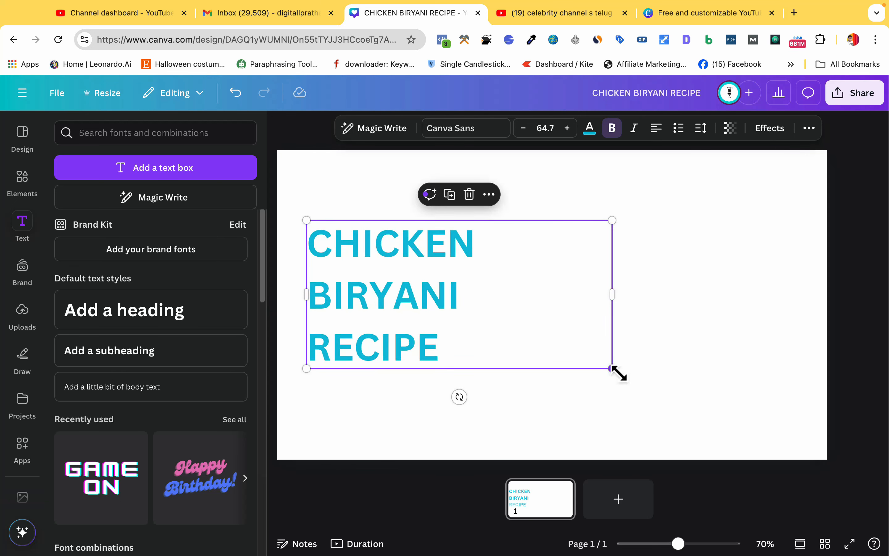
left_click(685, 310)
left_click(383, 242)
double_click(385, 239)
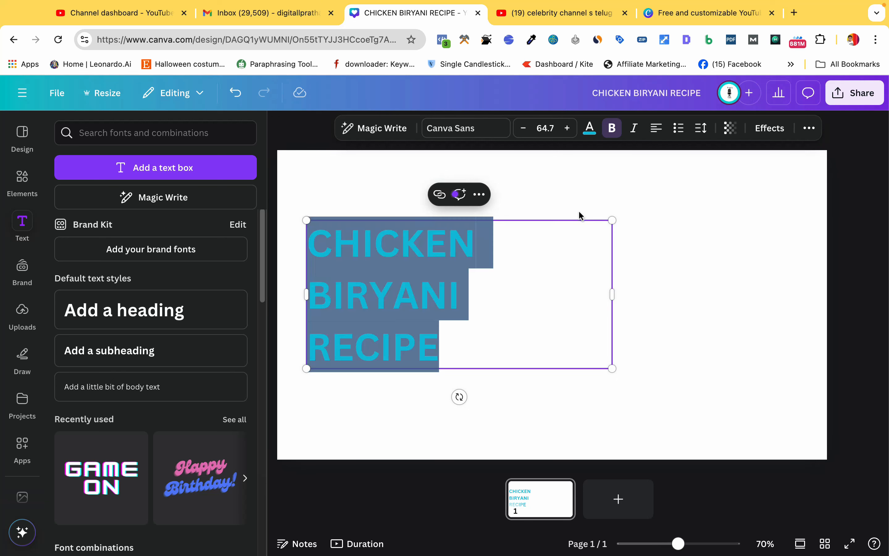
Search the elements for "chicken biryani" and place the photo of the biryani bowl on the right half of the thumbnail.
left_click(635, 189)
type("hicken biryani")
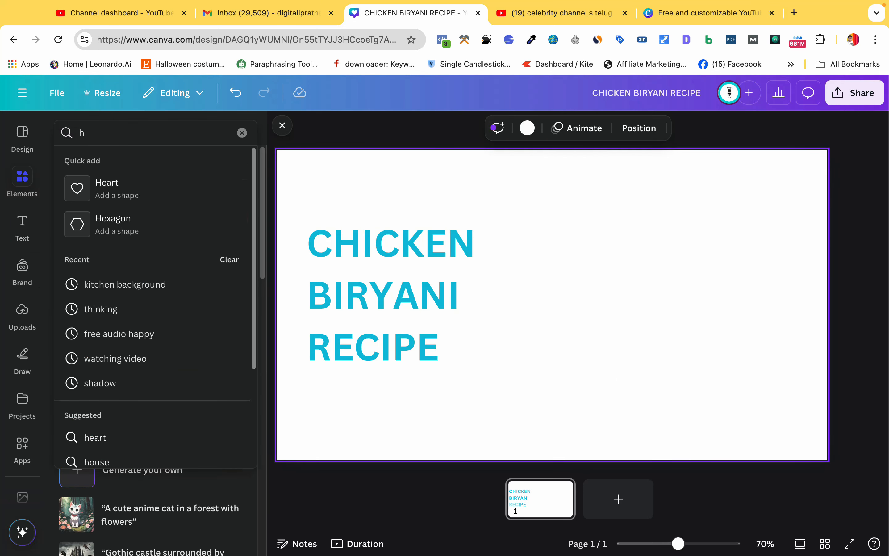
key("BackSpace")
type("chicken biryani")
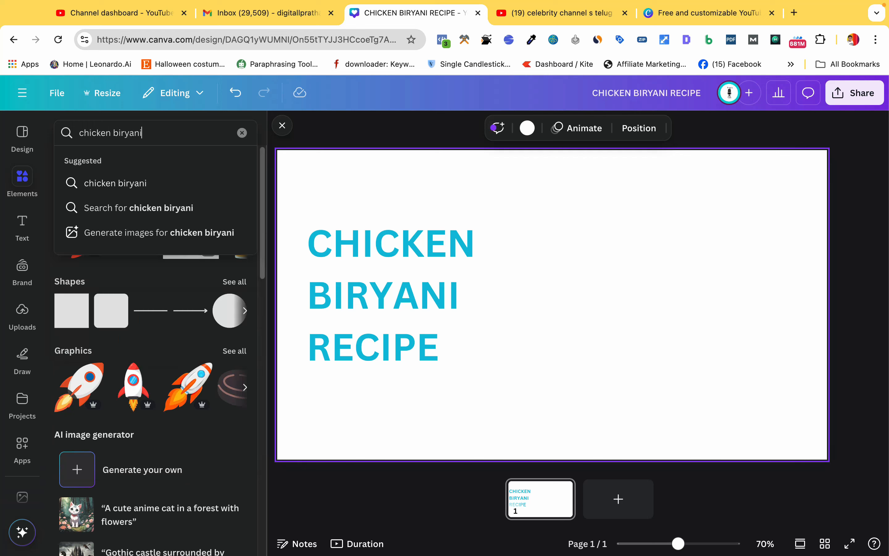
key("Return")
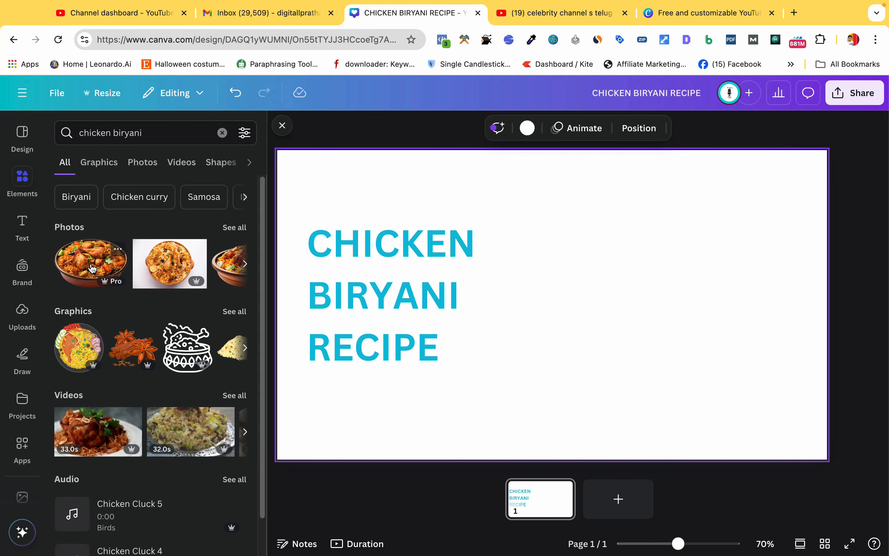
left_click(92, 268)
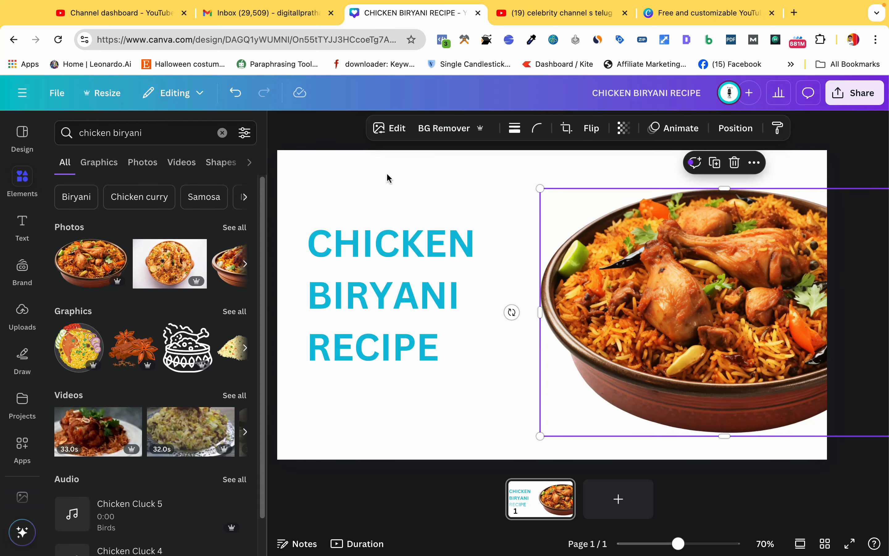
Search the elements for "restaurant background" and fill the page behind the food with the dark blurred-lights photo.
left_click(389, 176)
left_click(154, 133)
key("BackSpace")
type("resta")
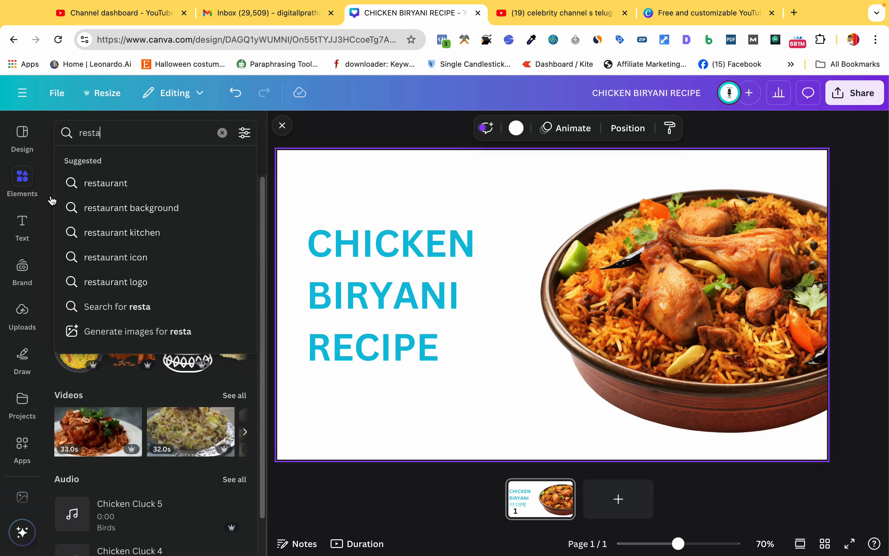
left_click(131, 207)
left_click(88, 335)
left_click_drag(632, 293, 544, 263)
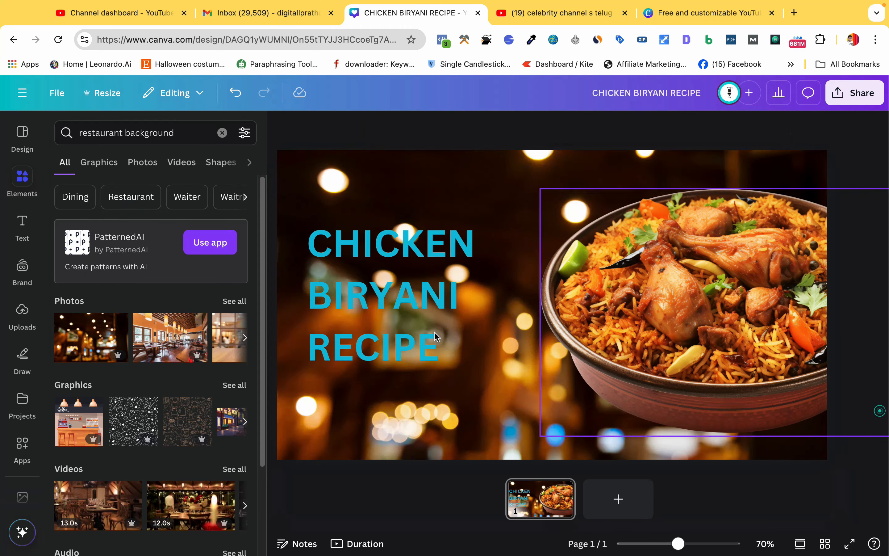
Apply the Background text effect to the heading and colour its text orange (#cd6317).
left_click(409, 310)
double_click(403, 305)
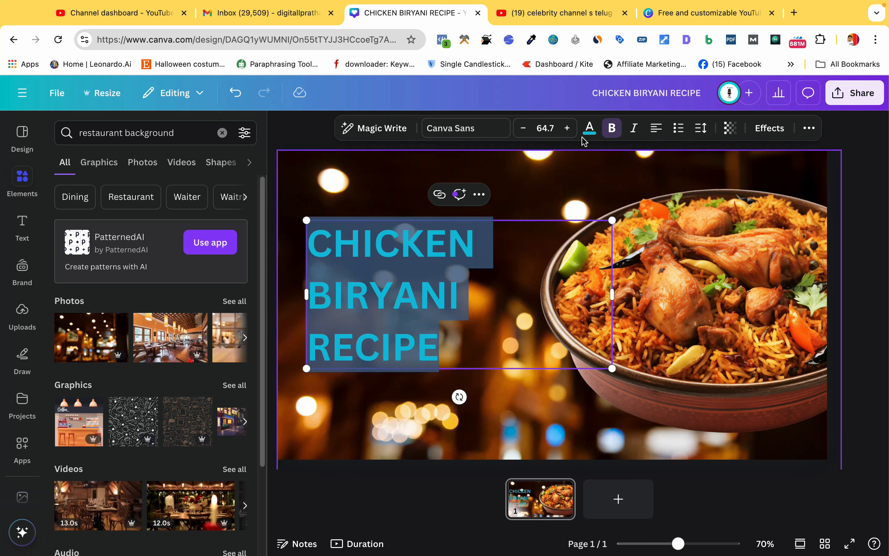
left_click(769, 128)
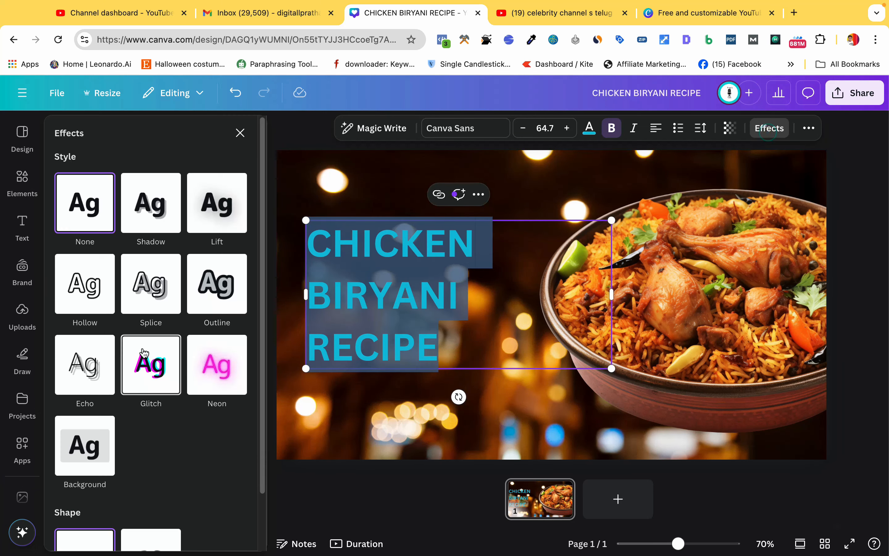
scroll(147, 330, "down", 2)
left_click(83, 388)
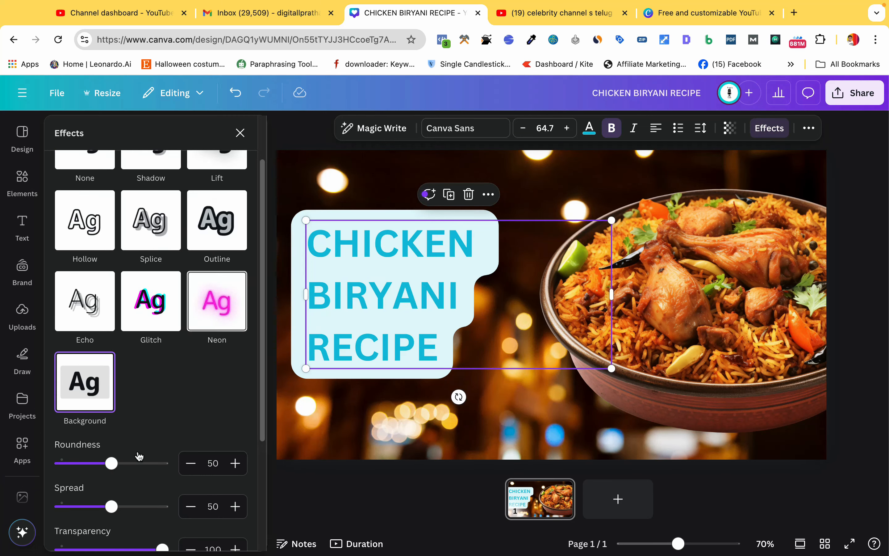
left_click(590, 129)
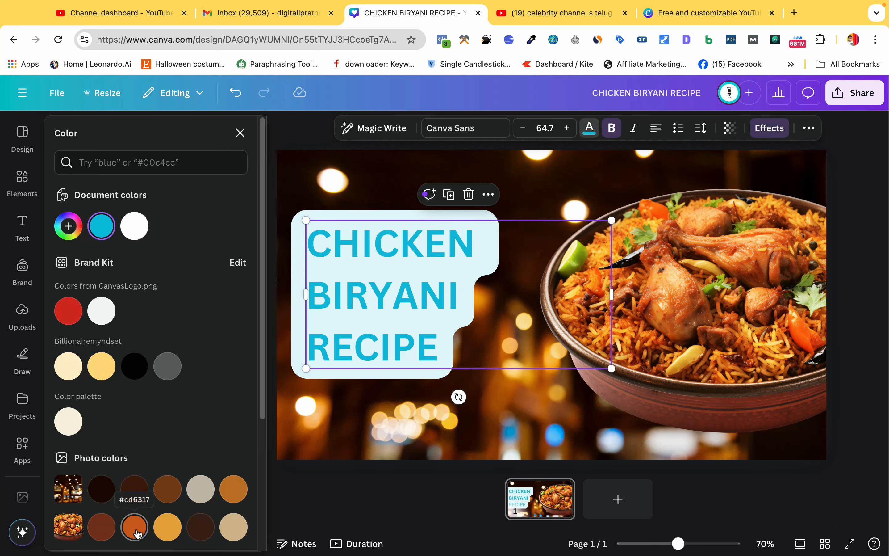
left_click(134, 526)
Delete the CHICKEN BIRYANI RECIPE heading from the thumbnail.
left_click(294, 204)
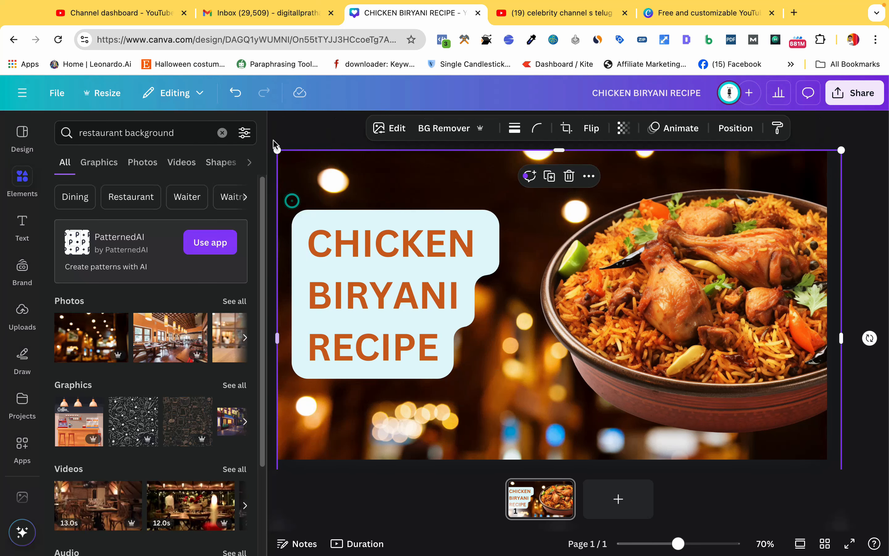
left_click(307, 283)
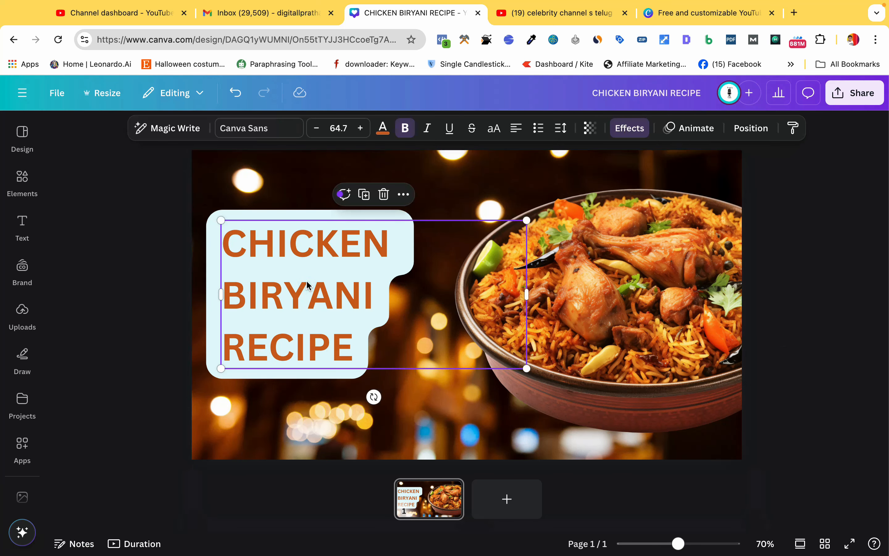
key("Delete")
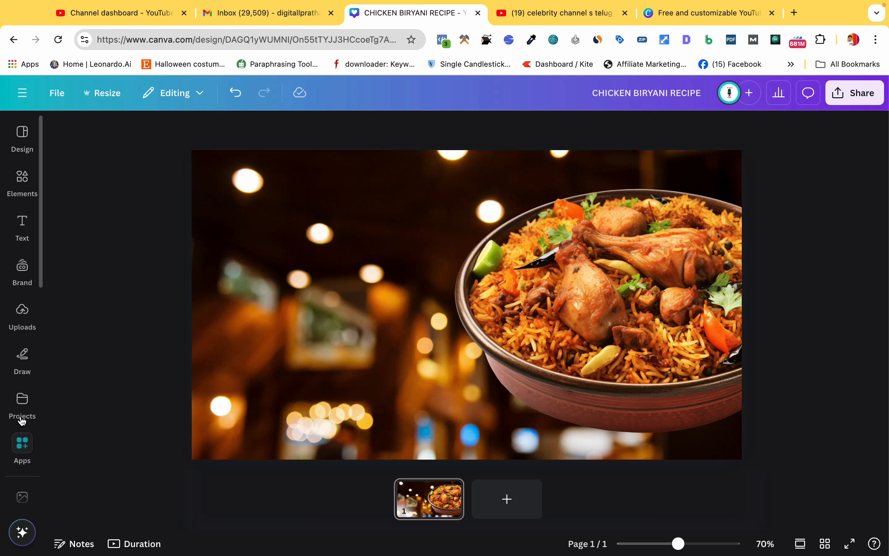
Search the Canva apps for "text style" and open the Text Maker app.
left_click(22, 444)
scroll(102, 438, "down", 8)
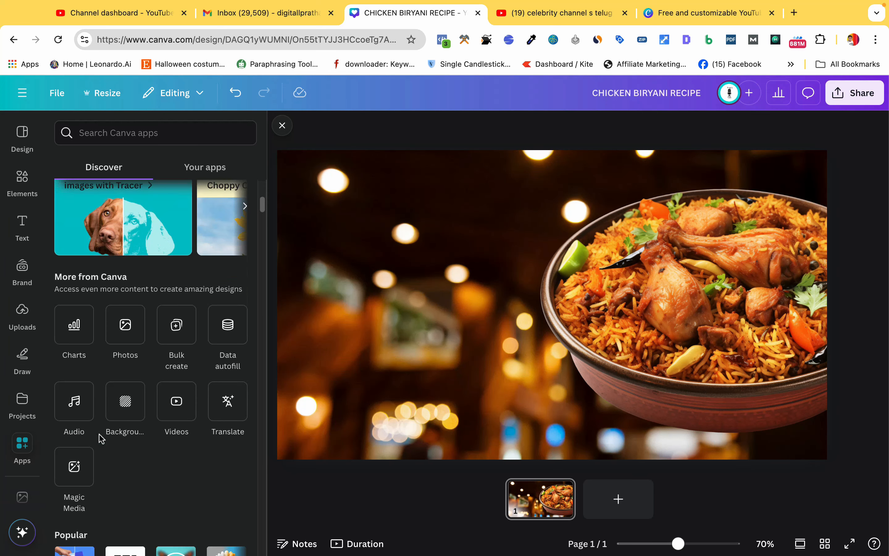
type("text st")
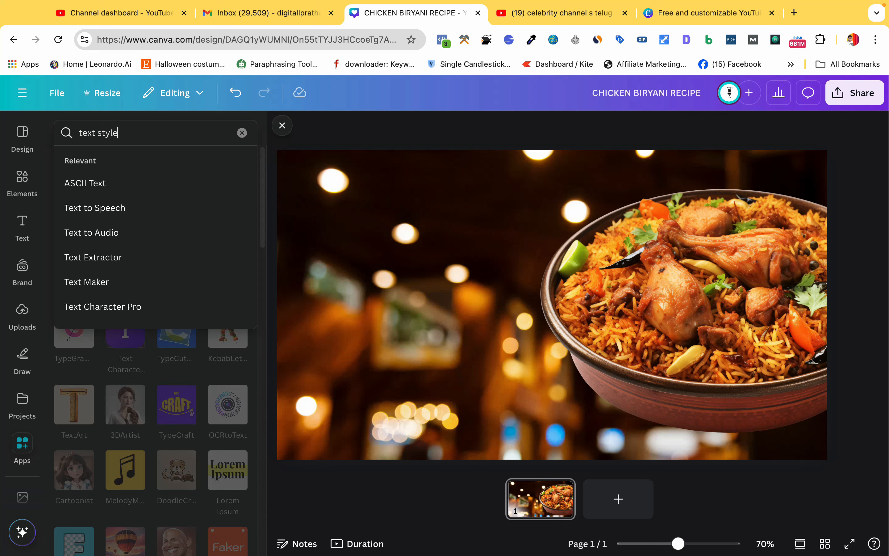
type("yle")
key("Return")
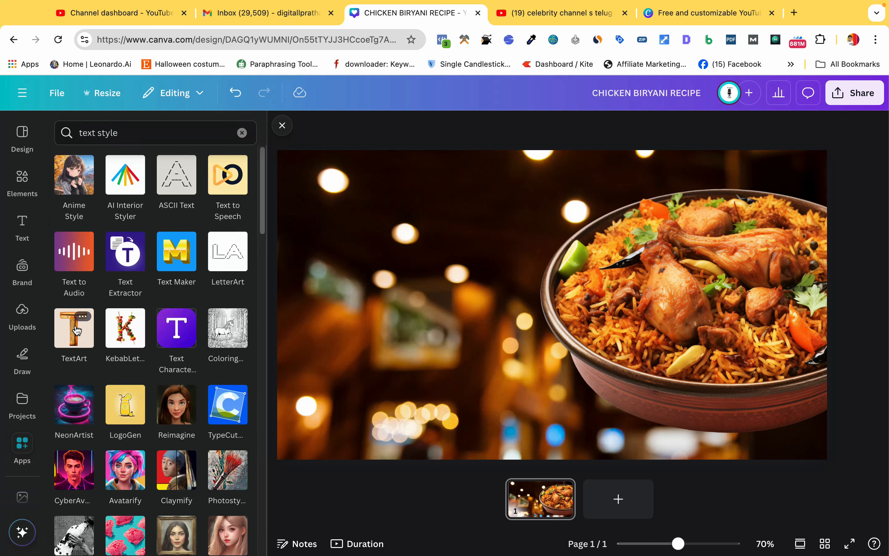
left_click(176, 253)
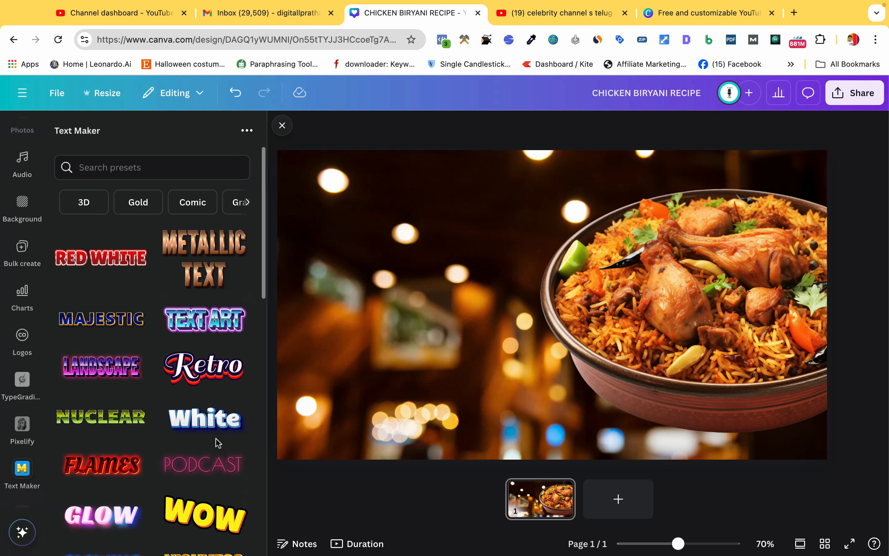
Browse the Text Maker presets and choose the yellow BLAST! style.
scroll(217, 441, "down", 4)
scroll(217, 444, "down", 3)
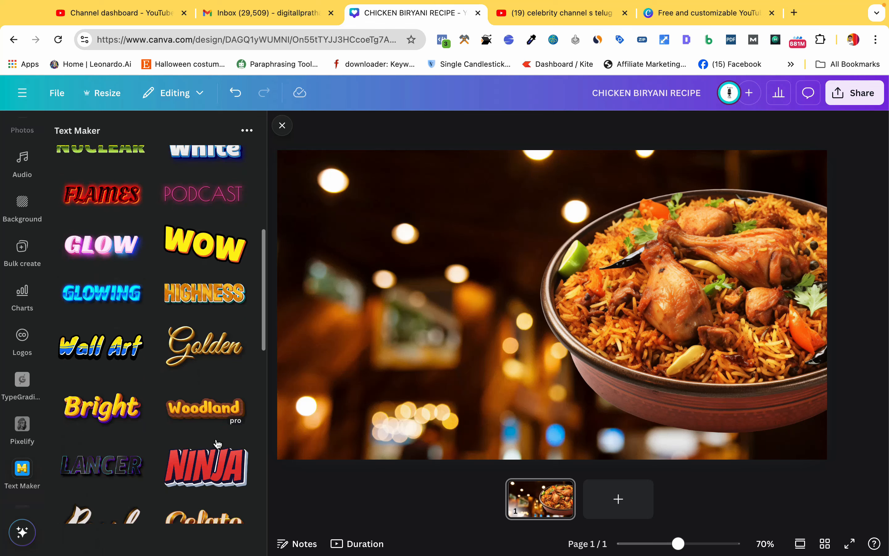
scroll(217, 443, "down", 12)
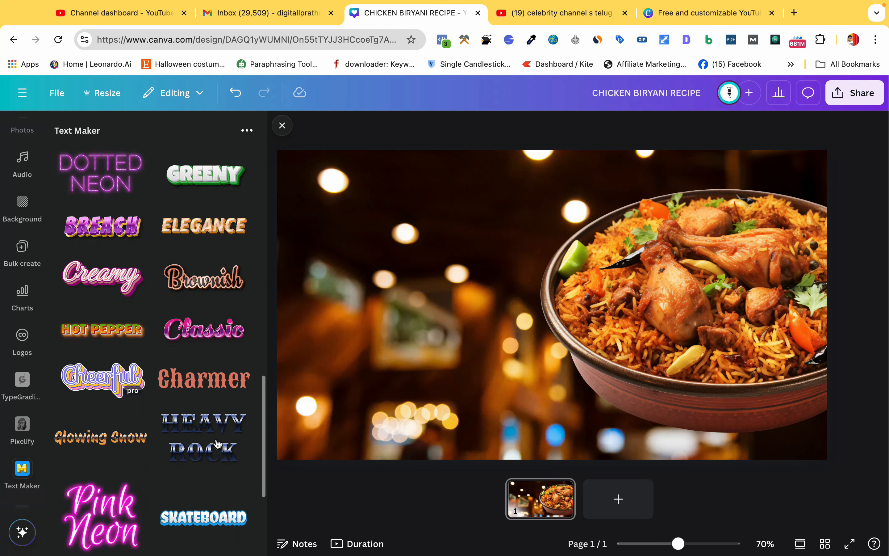
scroll(218, 443, "up", 4)
scroll(173, 463, "down", 12)
scroll(174, 467, "down", 7)
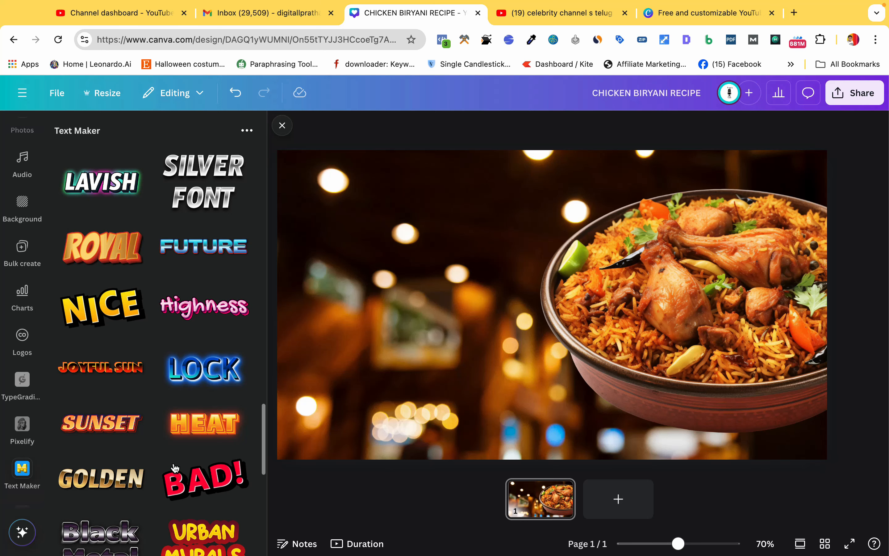
scroll(187, 369, "up", 10)
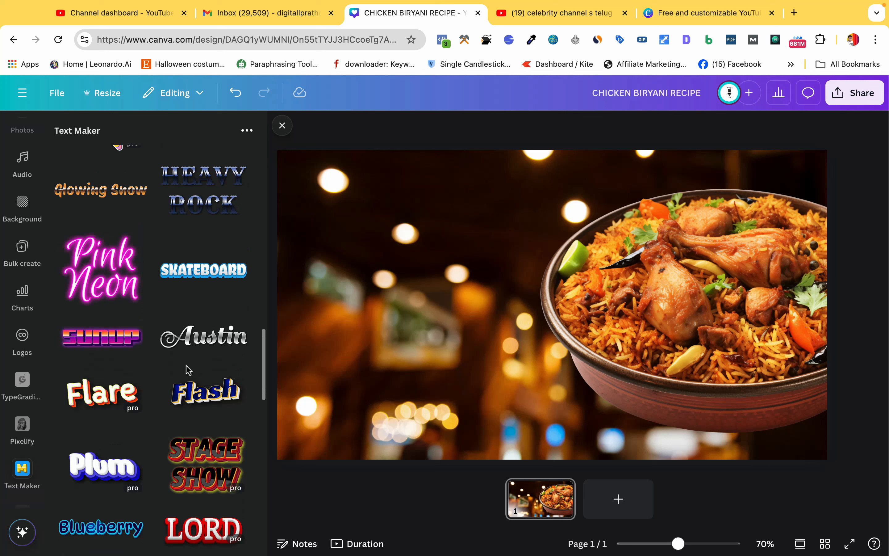
scroll(133, 413, "down", 2)
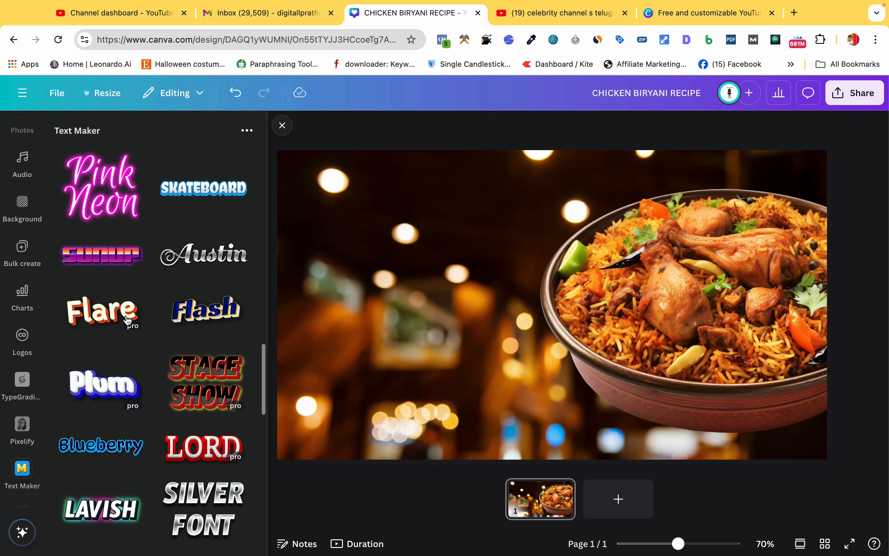
scroll(195, 392, "down", 4)
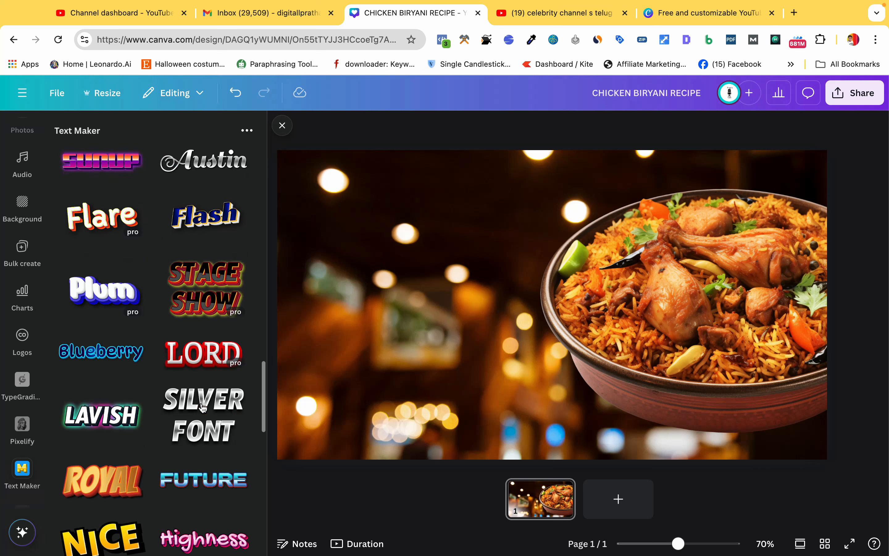
scroll(202, 408, "down", 14)
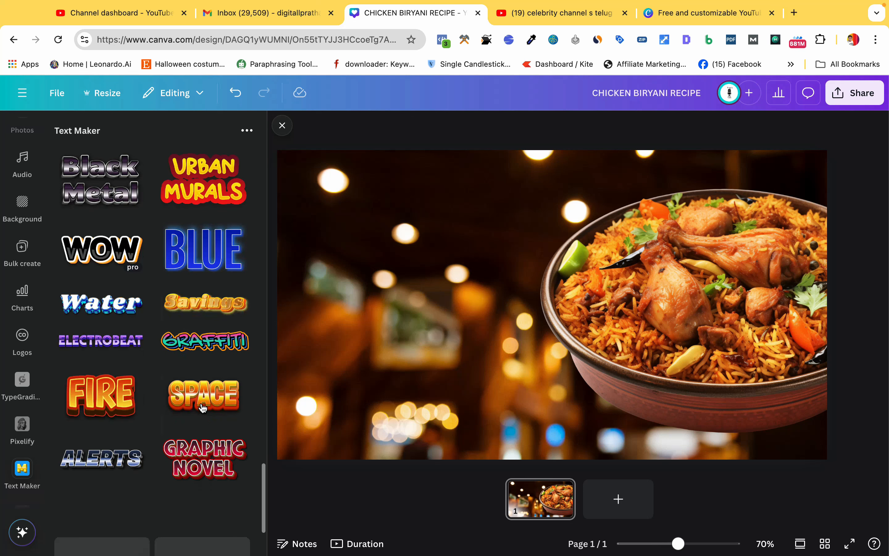
scroll(203, 407, "down", 2)
scroll(203, 408, "down", 4)
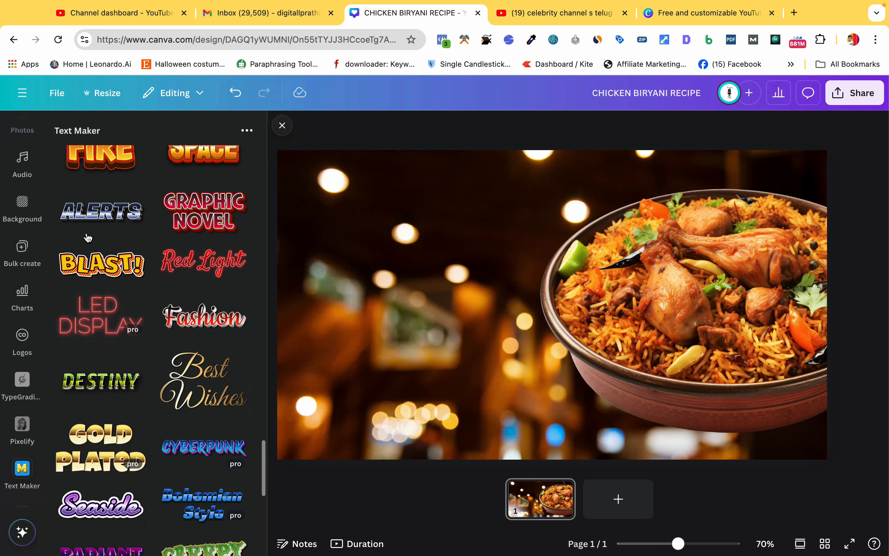
left_click(95, 264)
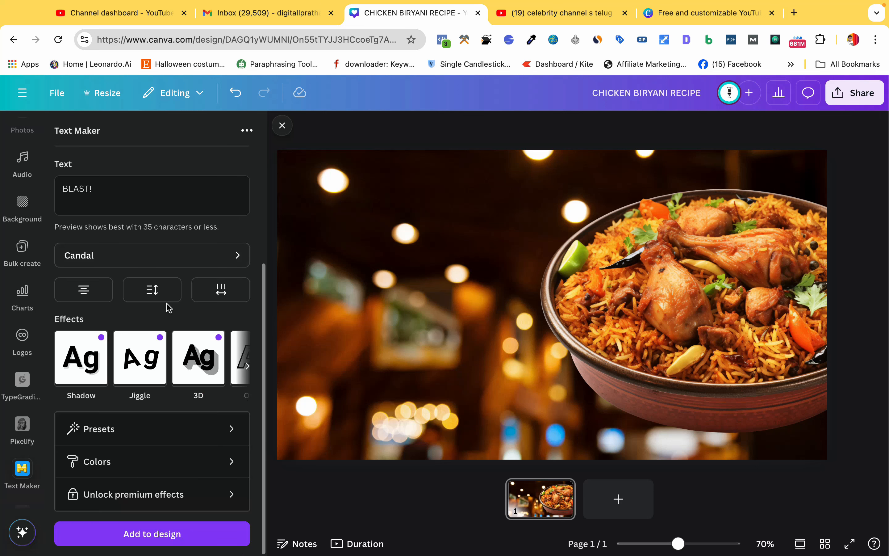
Replace the preset's text with CHICKEN BIRYANI RECIPE and add the styled title to the design.
left_click(118, 185)
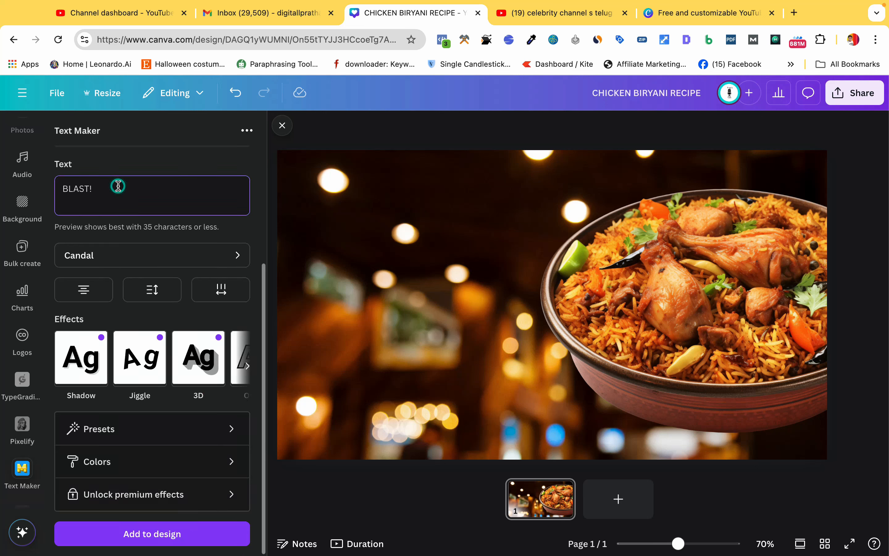
triple_click(118, 185)
type("CHICH")
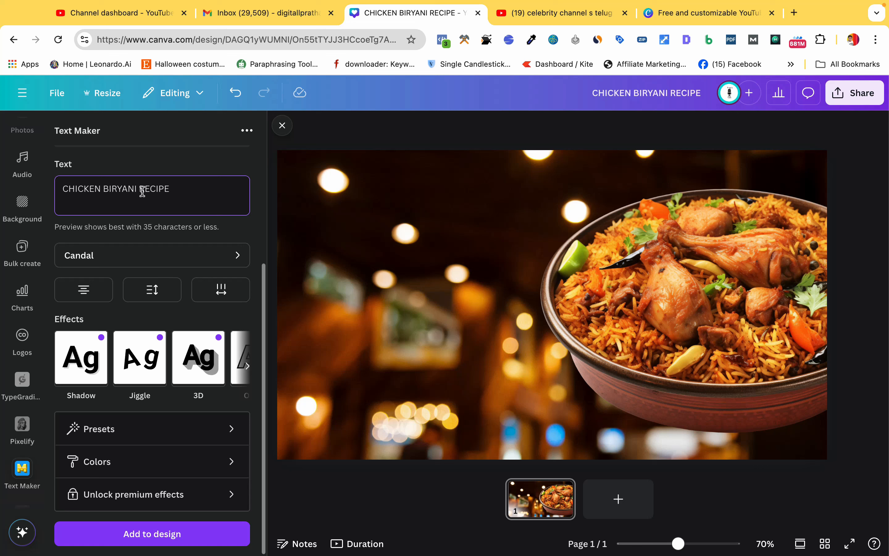
left_click(104, 189)
left_click(198, 188)
left_click(155, 533)
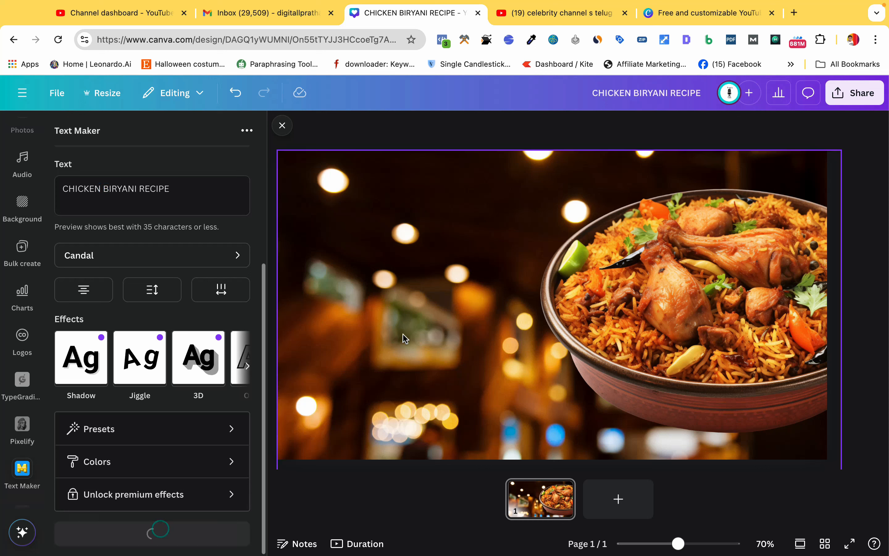
Enlarge the single-line title and move it to the upper left of the thumbnail.
left_click_drag(497, 313, 494, 311)
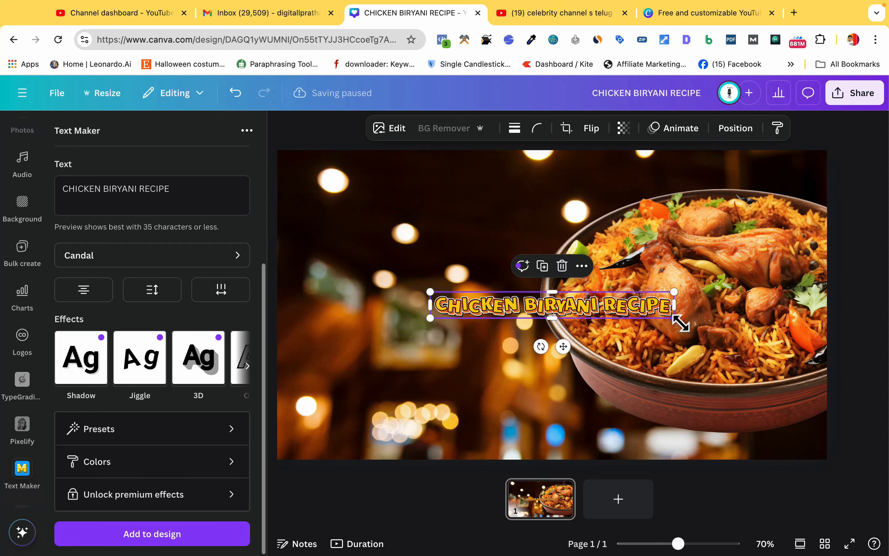
left_click_drag(674, 318, 830, 413)
left_click_drag(661, 316, 544, 253)
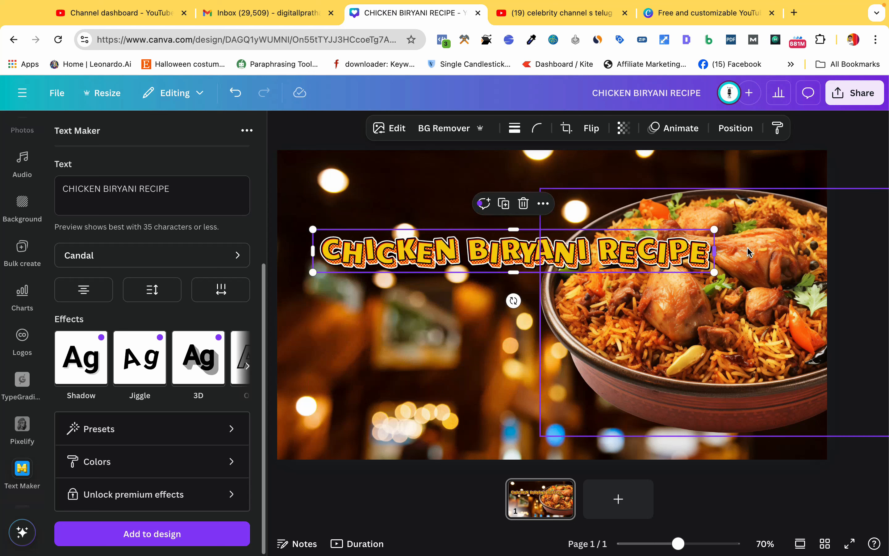
Try to split the title by cropping one copy to CHICKEN and a second copy below it to BIRYANI.
left_click_drag(723, 256, 531, 362)
left_click_drag(528, 262, 468, 272)
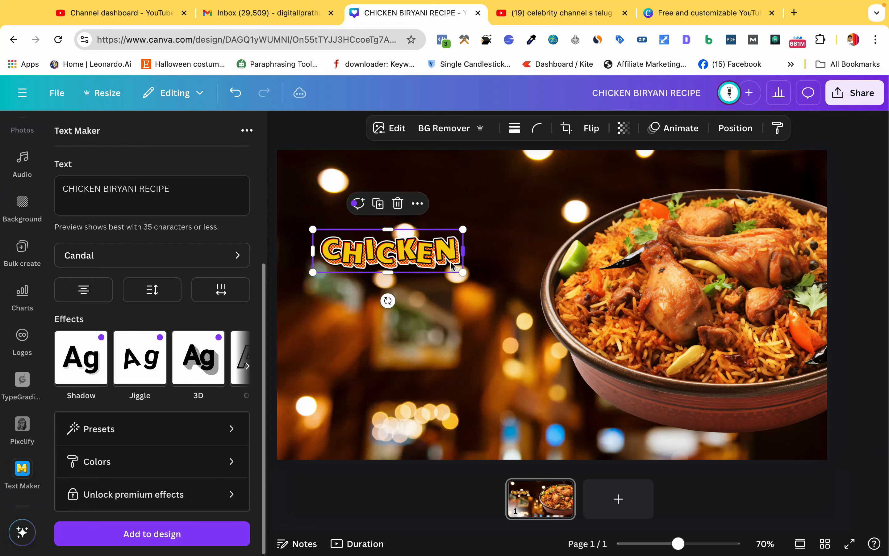
left_click_drag(466, 298, 456, 300)
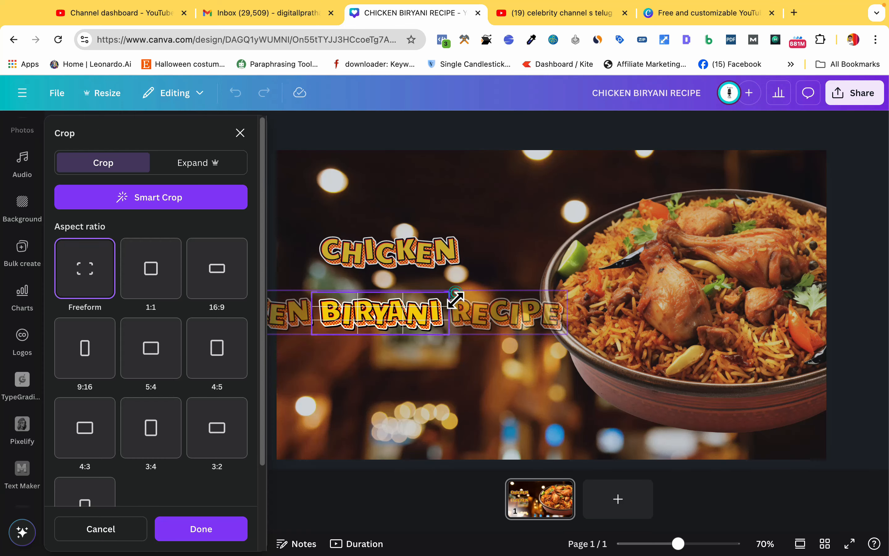
left_click(437, 381)
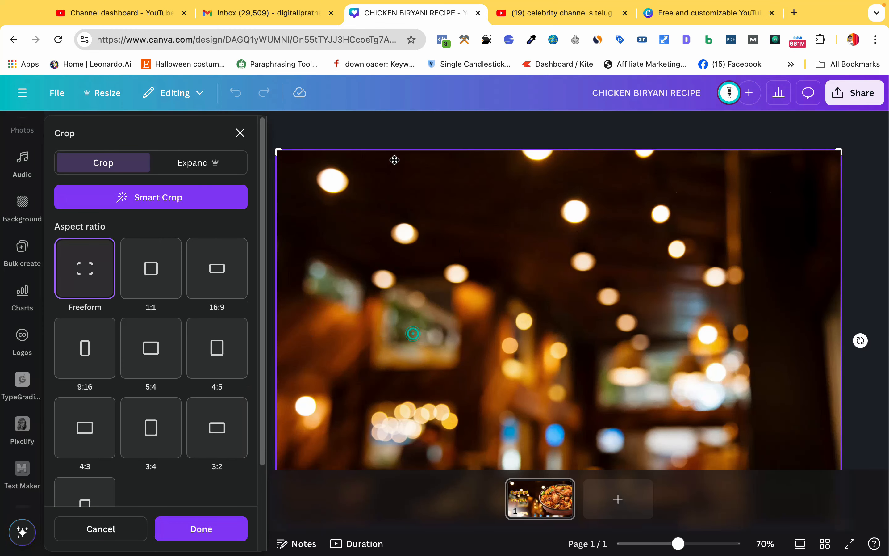
left_click(401, 129)
Break the title text into three lines, CHICKEN, BIRYANI and RECIPE, and add this version to the design.
left_click(103, 189)
key("Return")
left_click(98, 199)
key("Return")
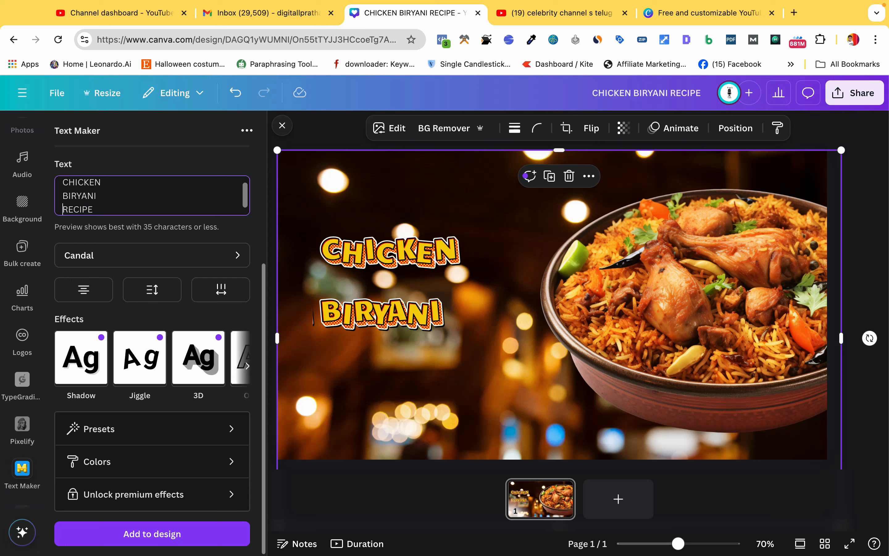
scroll(123, 187, "down", 1)
left_click(133, 534)
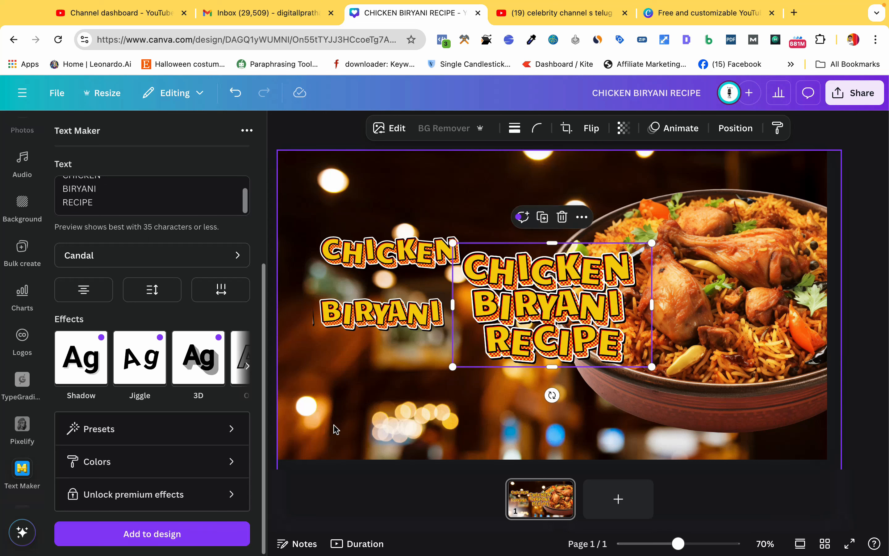
Delete the separately cropped CHICKEN and BIRYANI pieces from the thumbnail.
left_click(413, 257)
key("Delete")
left_click(408, 315)
left_click(564, 296)
left_click(420, 326)
key("Delete")
Enlarge the three-line title across the left half and shift the biryani bowl further right to clear it.
left_click_drag(514, 312, 604, 367)
left_click_drag(489, 312, 471, 331)
left_click_drag(633, 294, 672, 294)
left_click(405, 180)
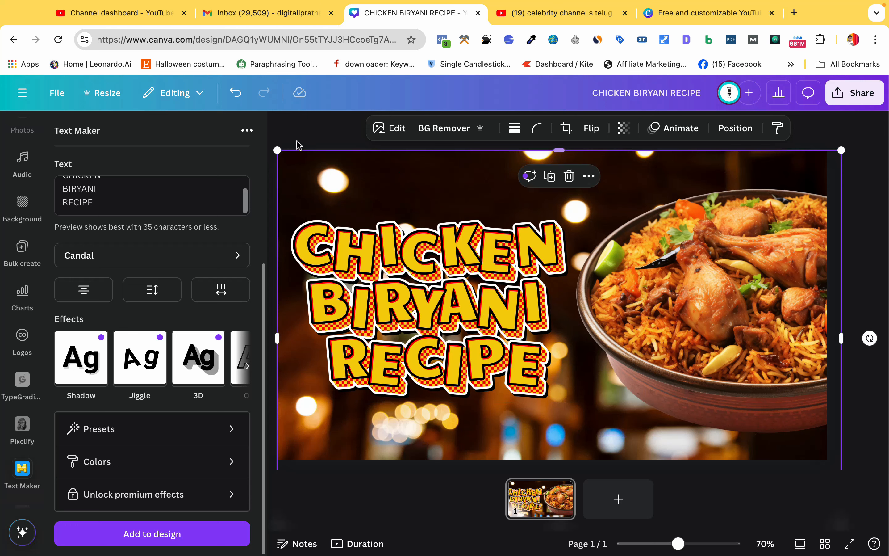
Increase the line spacing of the title text slightly and add the respaced version to the design.
scroll(208, 386, "right", 3)
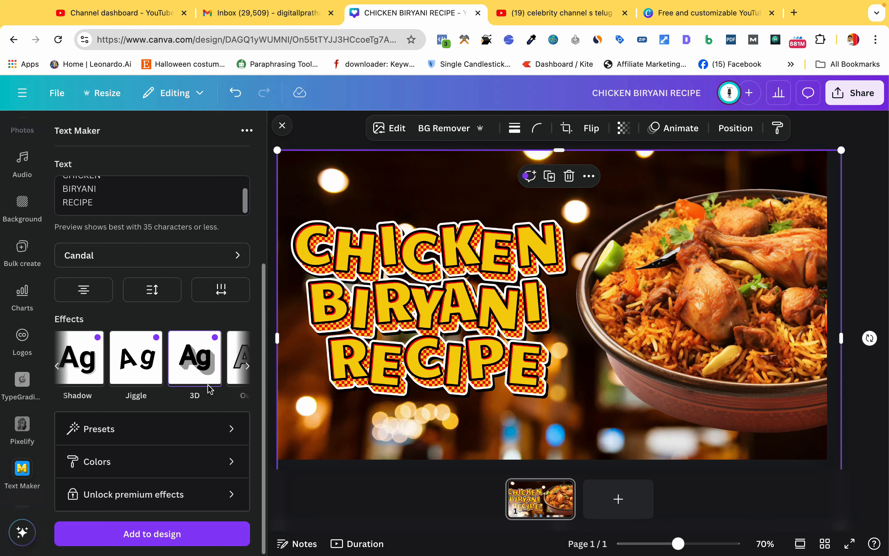
left_click(174, 290)
left_click_drag(149, 364, 160, 365)
left_click(175, 536)
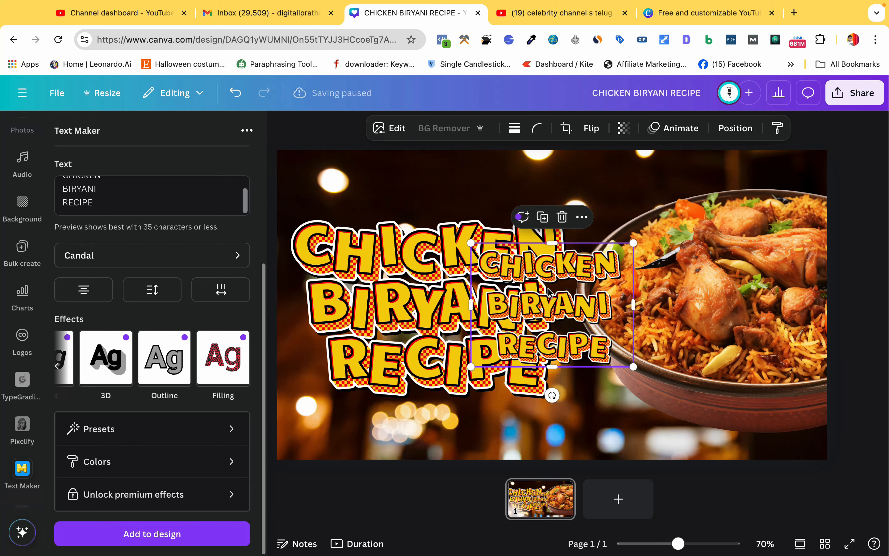
Move the respaced title aside over the bowl, enlarge it and delete the earlier, tightly spaced title.
left_click_drag(596, 338, 684, 290)
left_click_drag(719, 327, 820, 403)
left_click(478, 324)
key("Delete")
Position the respaced title to the left of the bowl and enlarge it to fill the left half.
left_click_drag(613, 266, 353, 238)
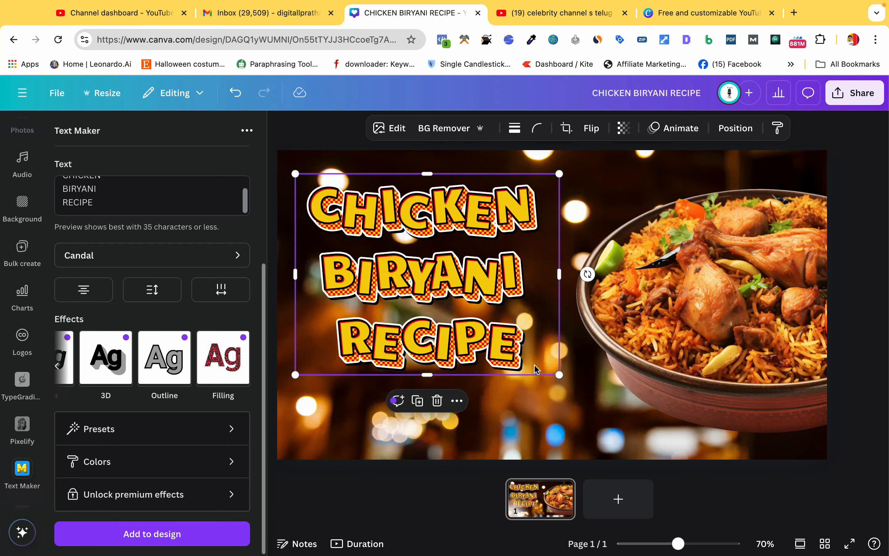
left_click_drag(564, 378, 597, 407)
left_click_drag(453, 298, 449, 322)
left_click(314, 126)
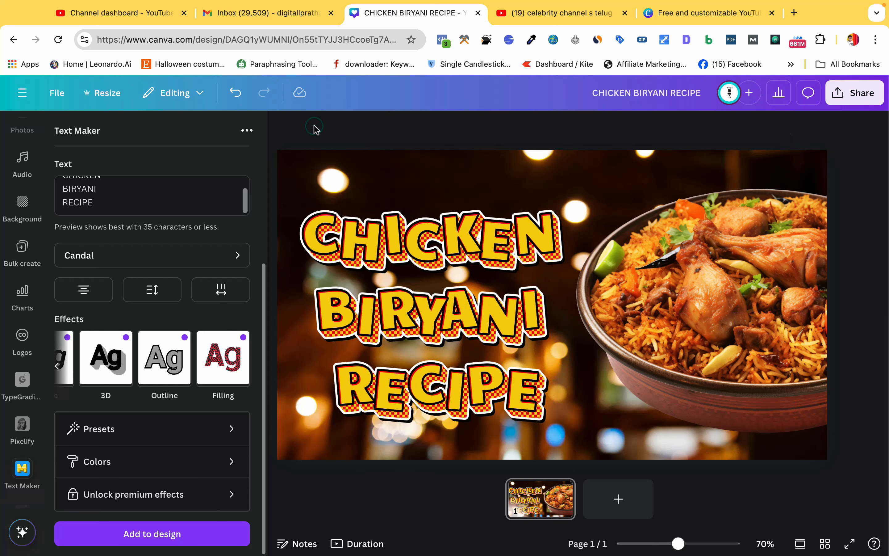